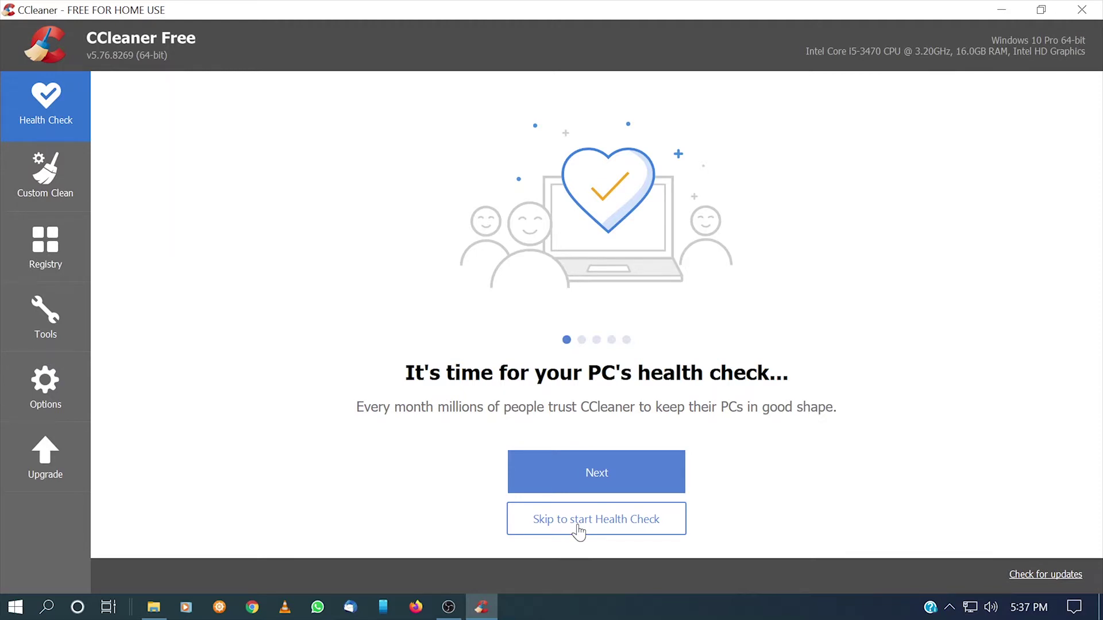
- Go through the Health Check introduction pages and start the PC health check
left_click(615, 485)
left_click(615, 486)
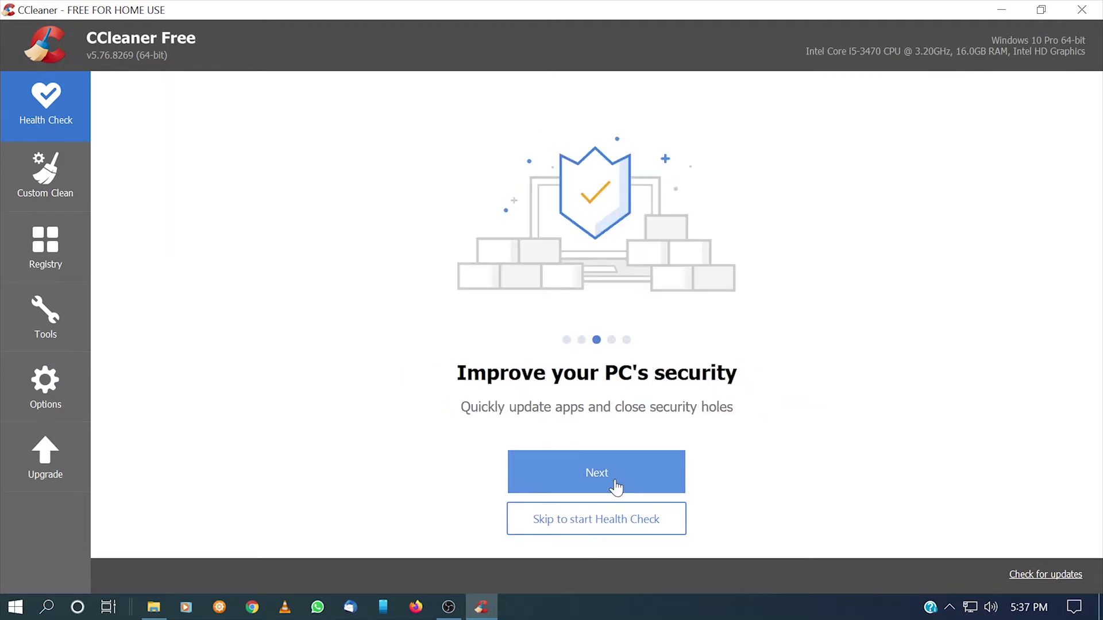
left_click(615, 486)
left_click(615, 487)
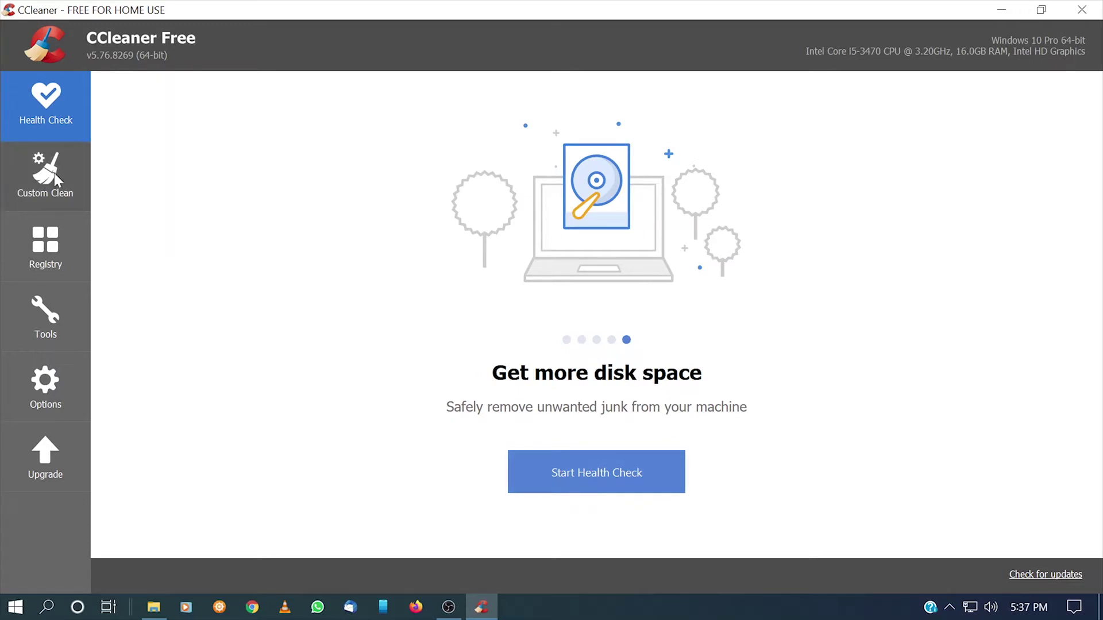
left_click(601, 487)
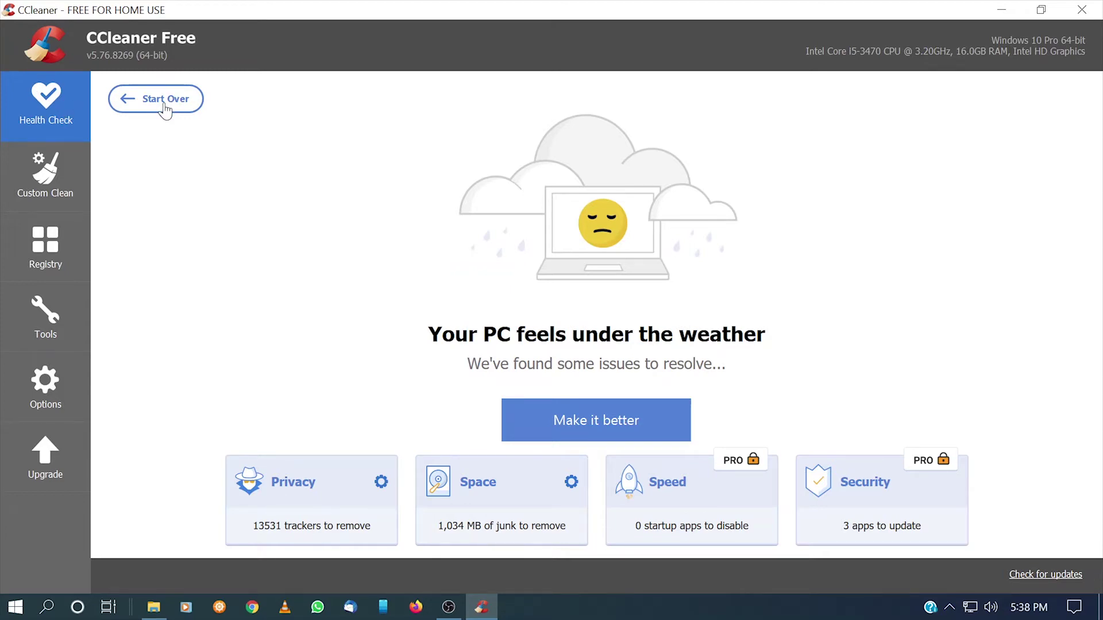
- Examine the Windows cleaning categories in Custom Clean and return to the Health Check results
left_click(63, 158)
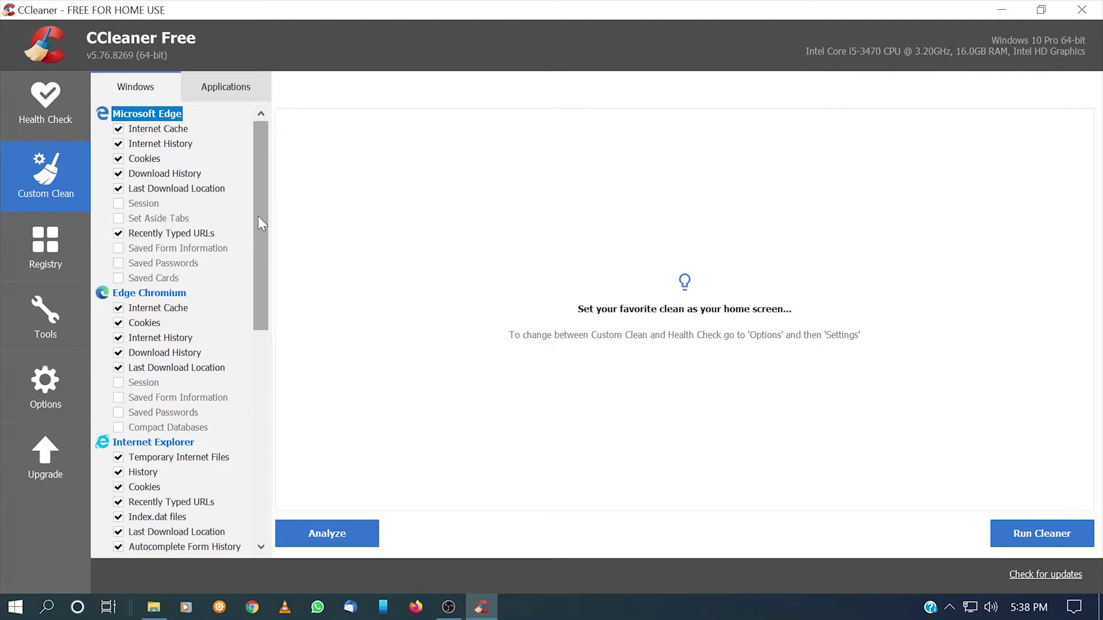
left_click_drag(259, 219, 248, 386)
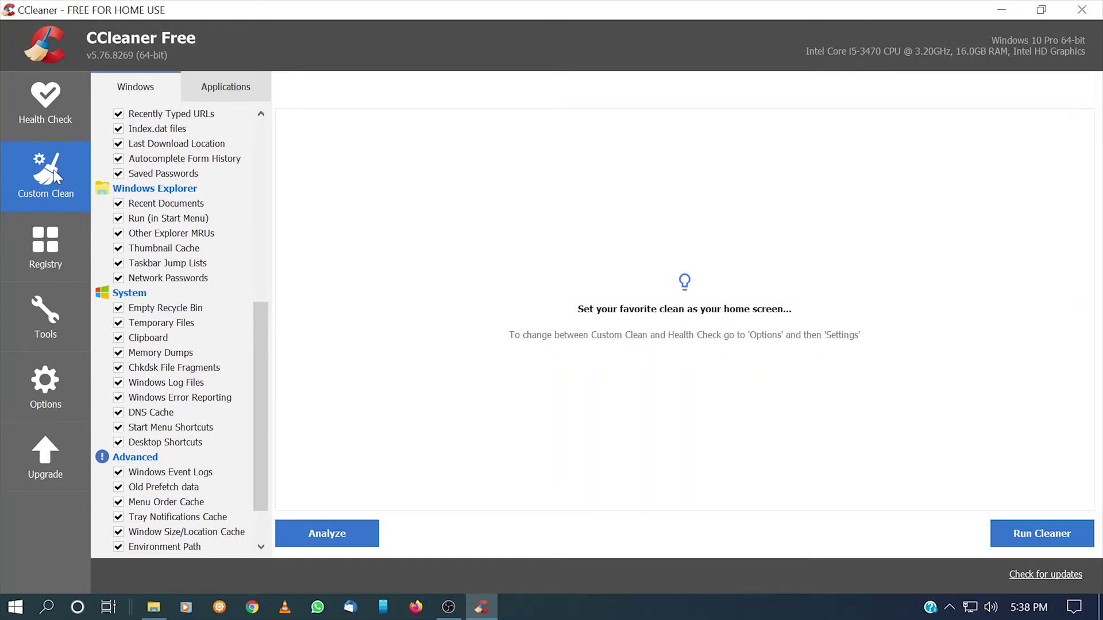
left_click(80, 105)
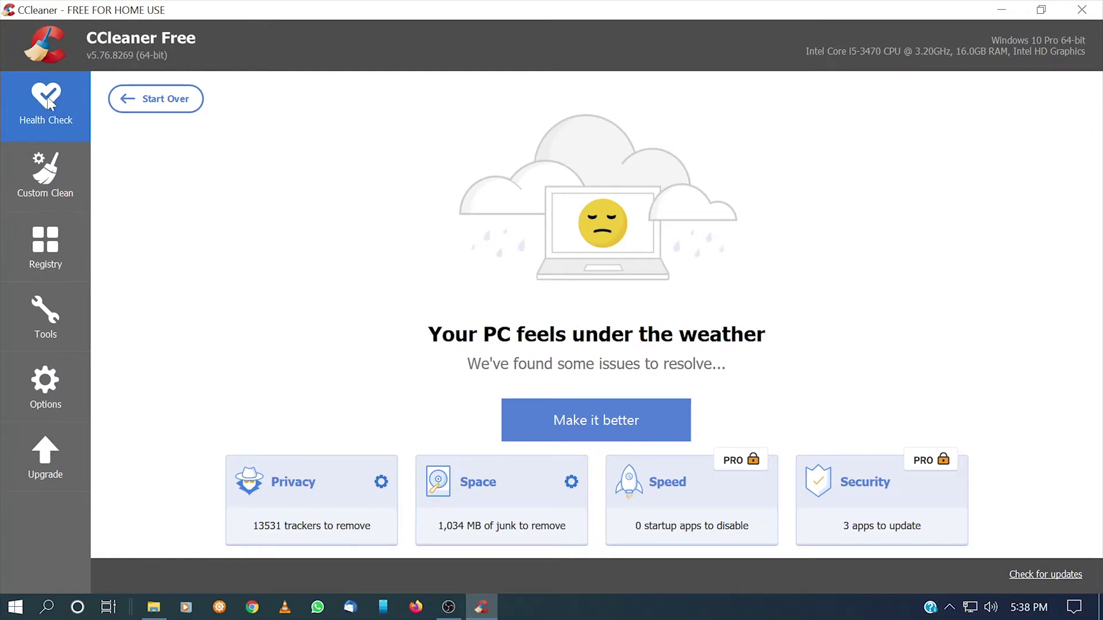
- Scan the registry for issues with all Registry Cleaner categories included
left_click(52, 252)
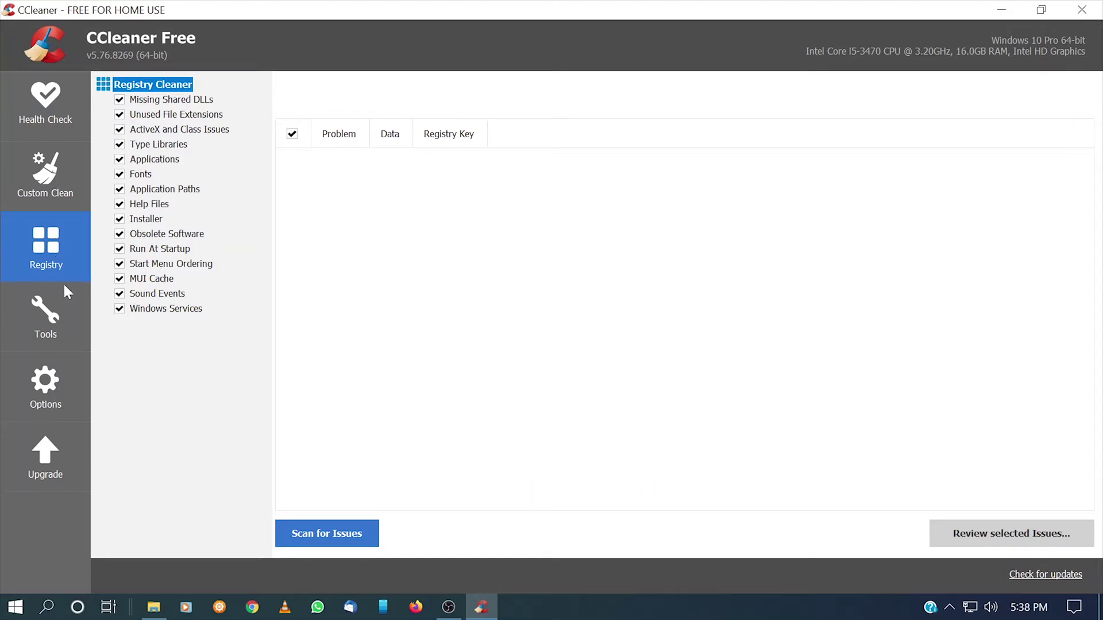
left_click(338, 535)
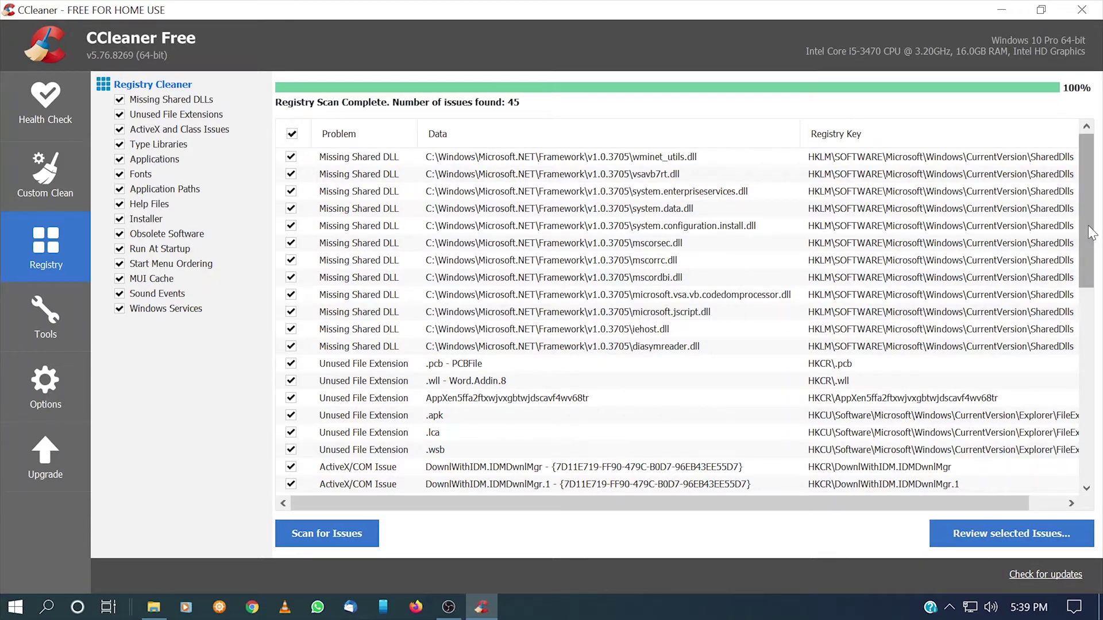
mouse_move(1092, 232)
left_mouse_down()
mouse_move(1089, 434)
mouse_move(1098, 225)
left_mouse_up()
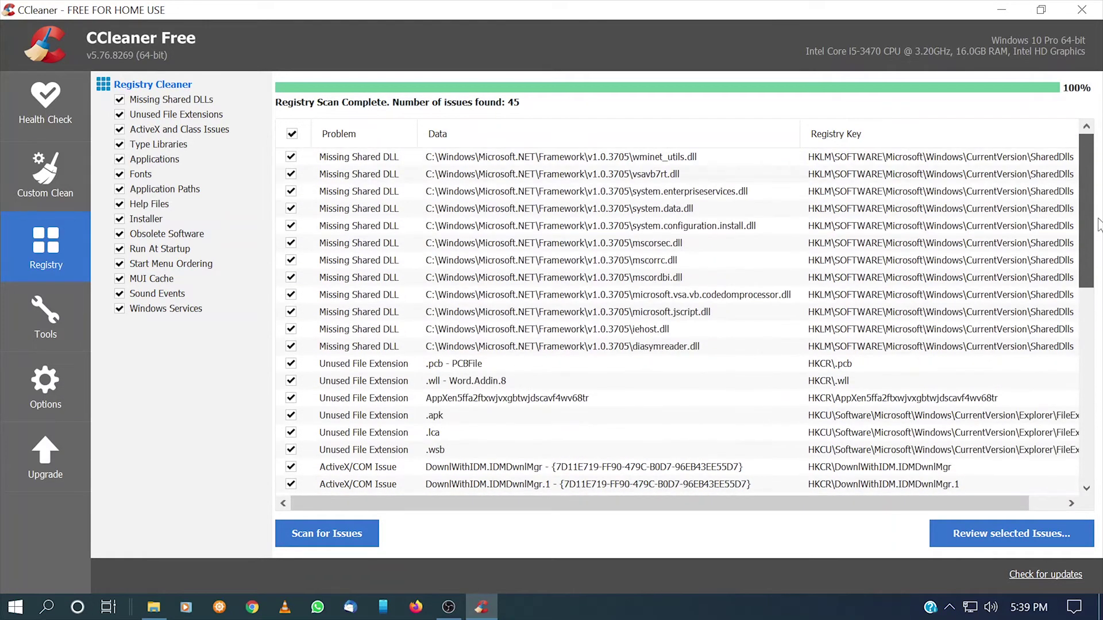
- Fix all selected registry issues without backing up the registry, and close the issue review
left_click(1003, 539)
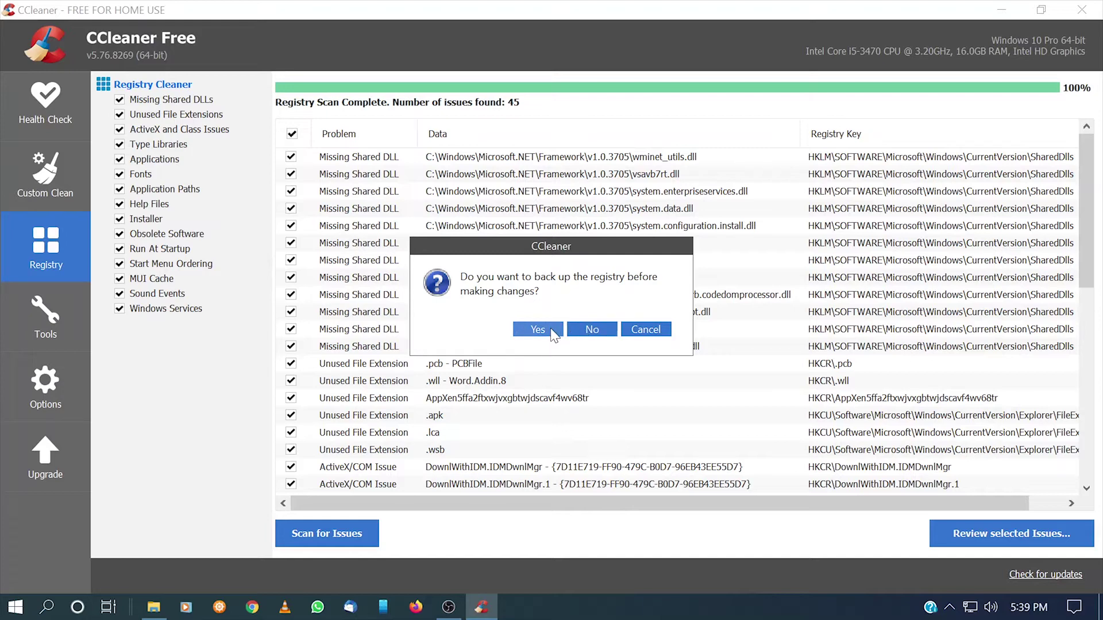
left_click(594, 331)
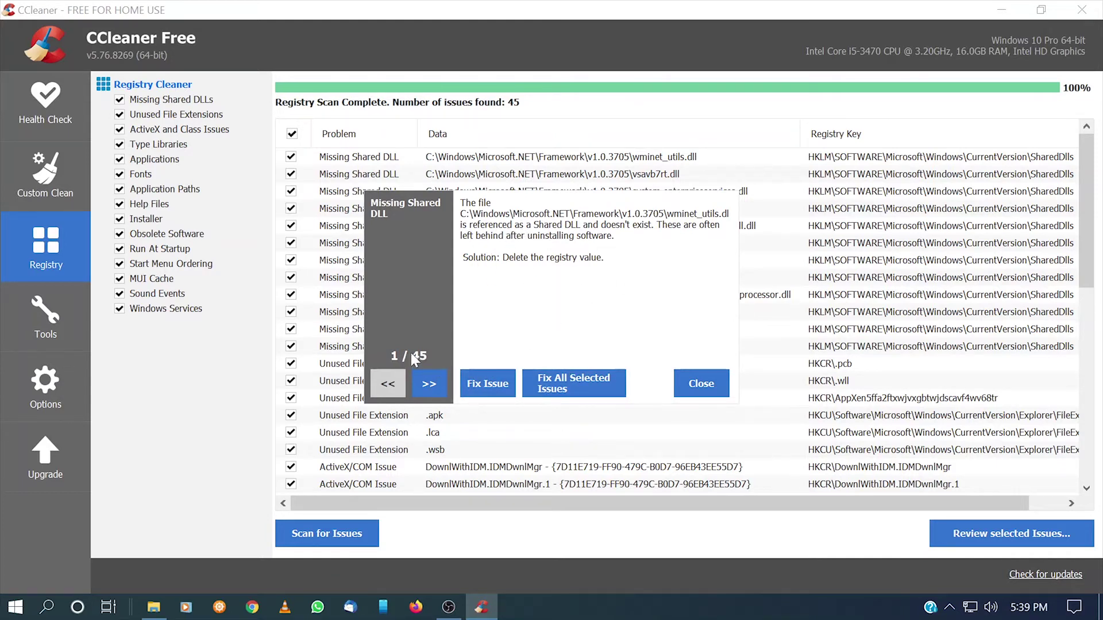
left_click(587, 378)
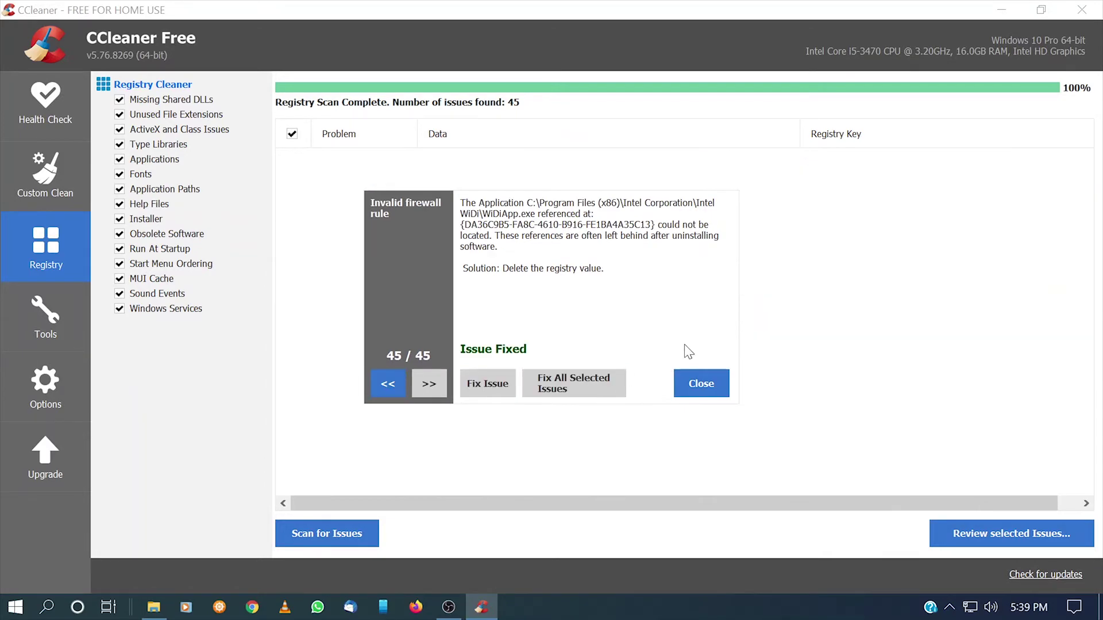
left_click(712, 383)
- Look through the Startup, Browser Plugins, Disk Analyzer, Duplicate Finder and System Restore tools
left_click(56, 318)
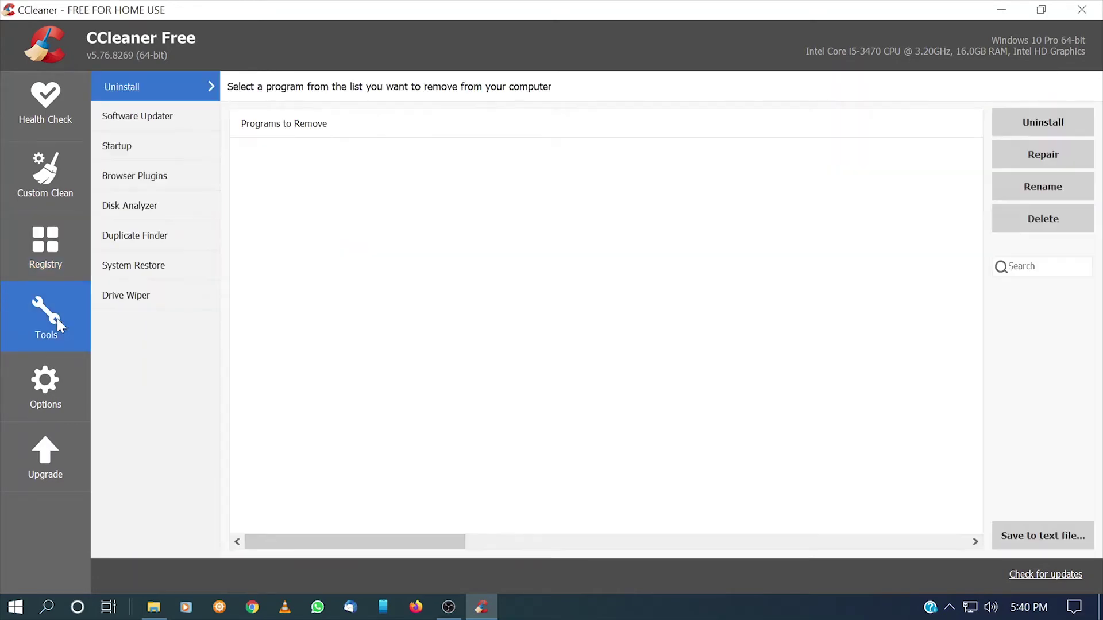
left_click(131, 146)
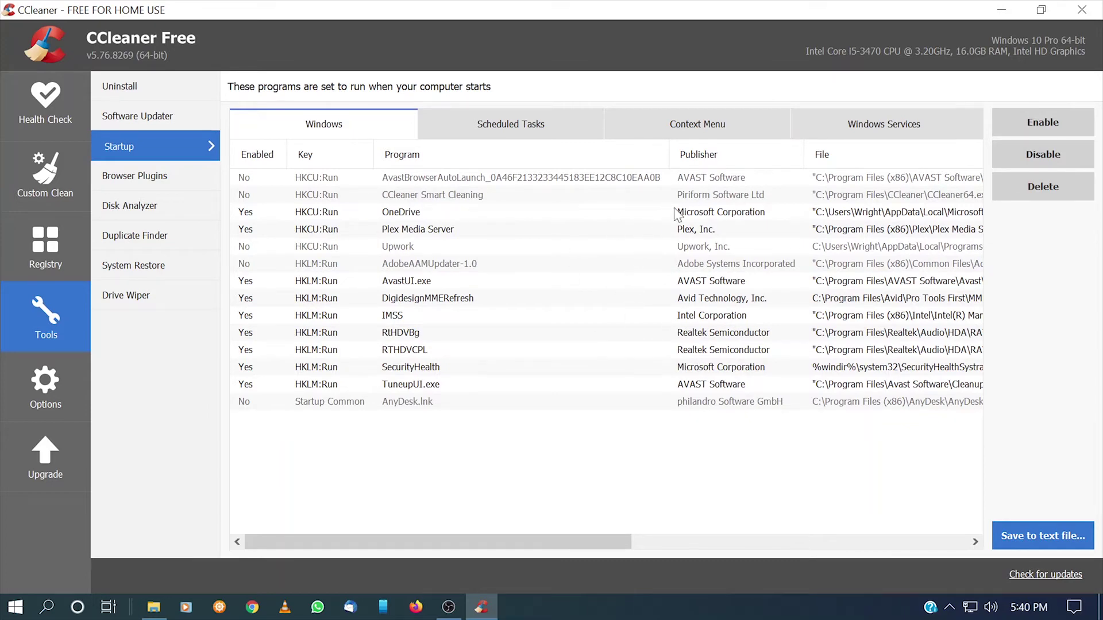
left_click(133, 178)
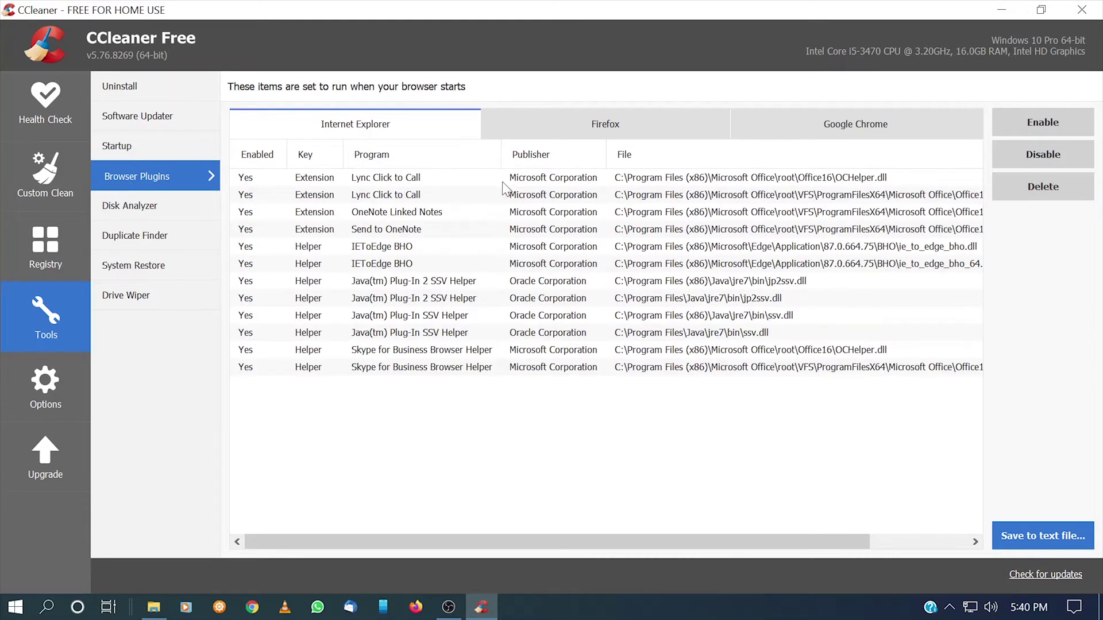
left_click(124, 205)
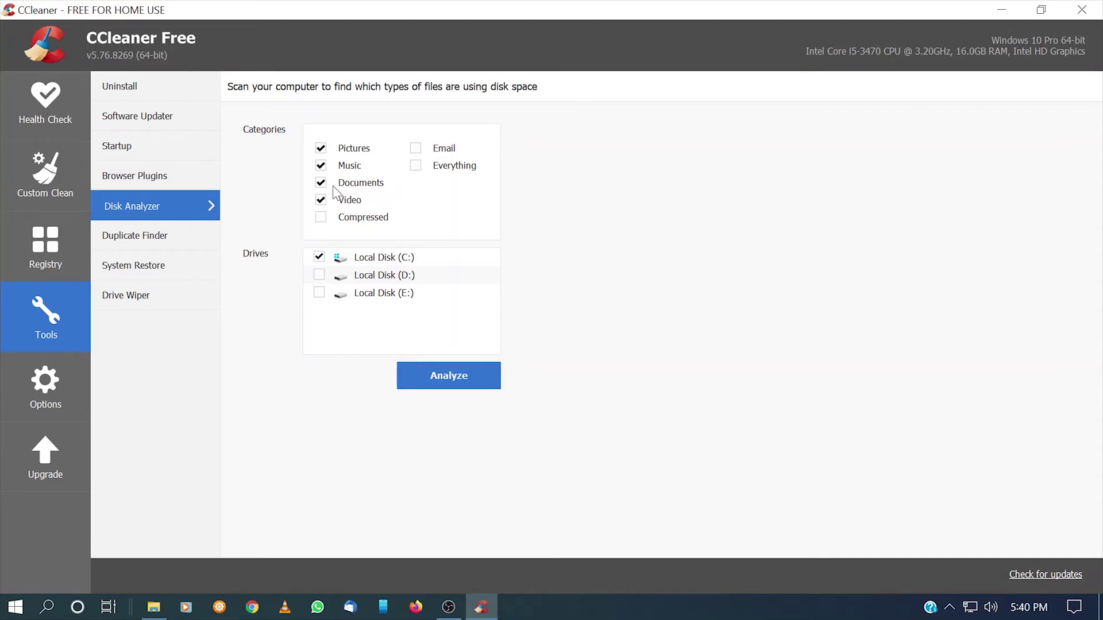
left_click(126, 232)
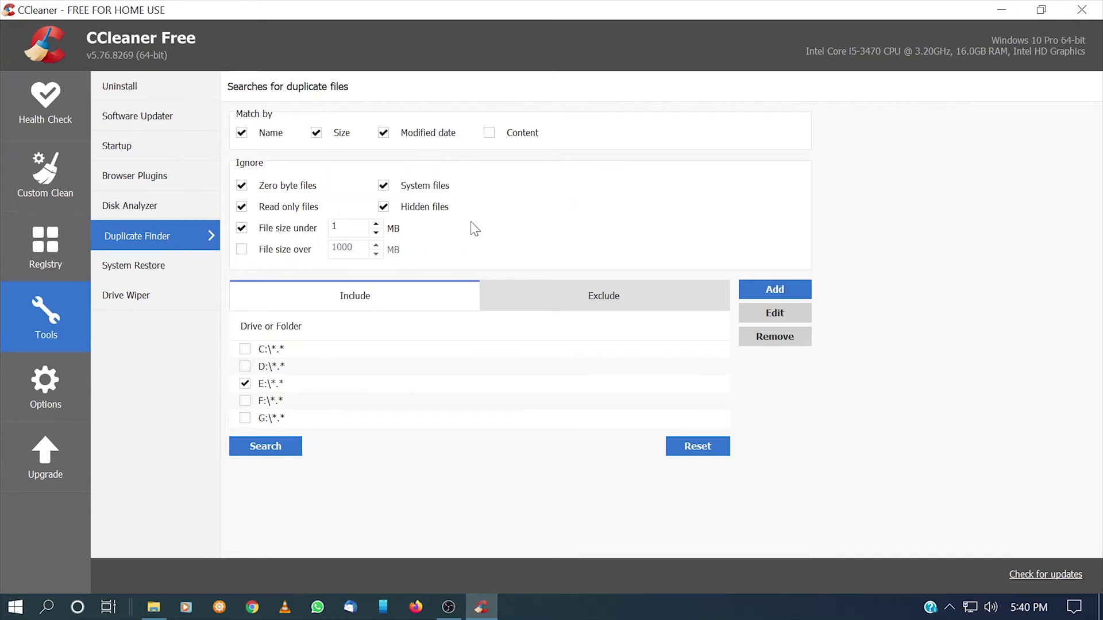
left_click(145, 274)
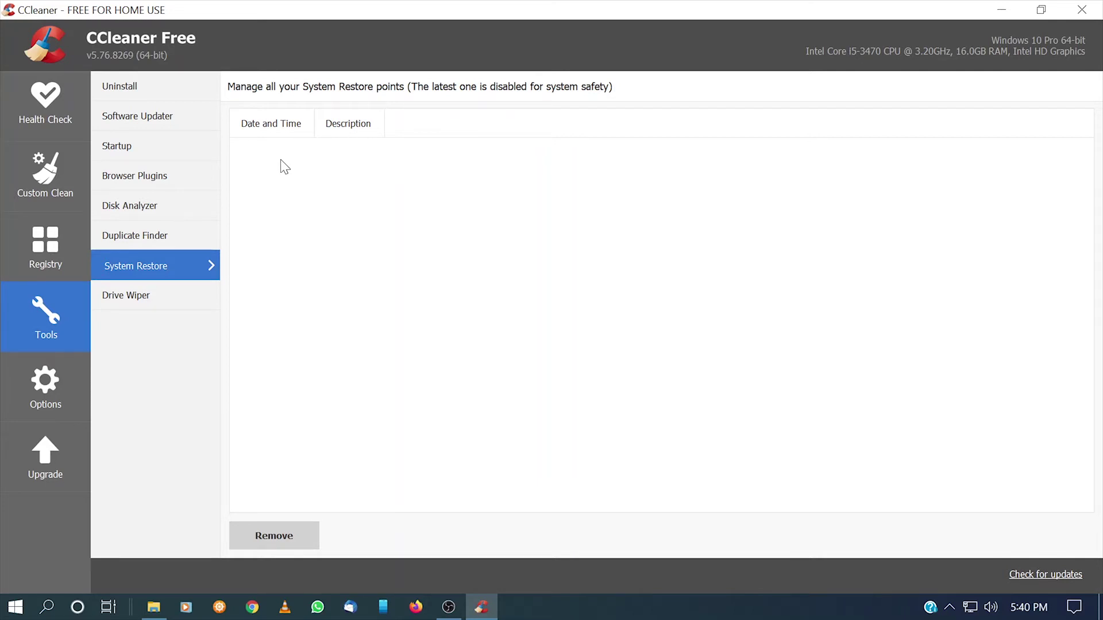
- Examine the Drive Wiper's wipe and security choices, and open the program's Options section
left_click(150, 294)
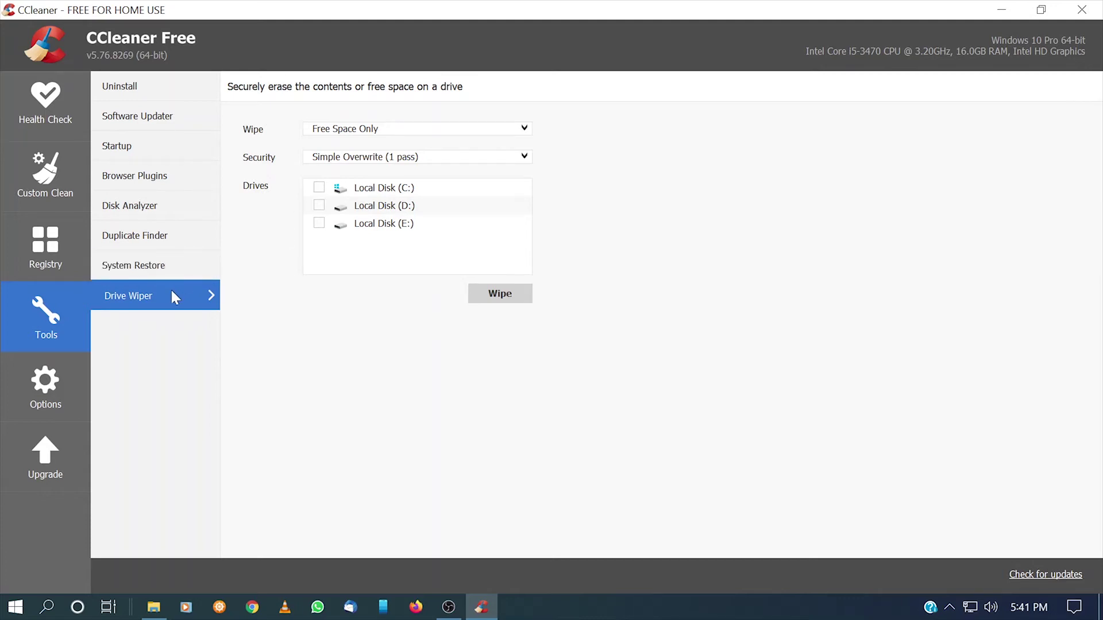
left_click(377, 134)
left_click(372, 128)
left_click(327, 161)
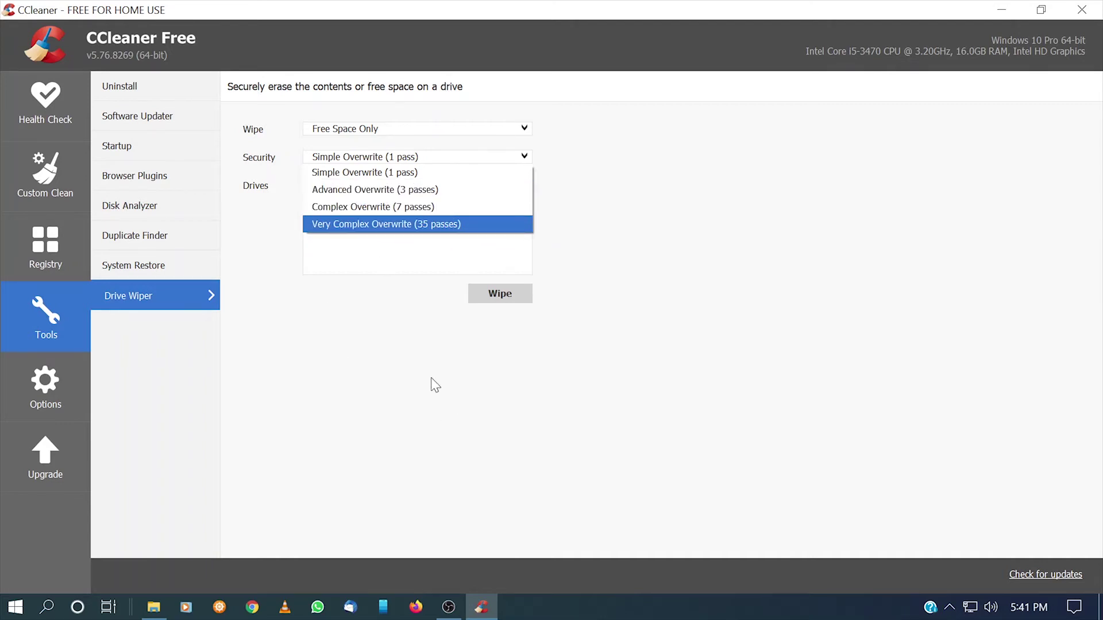
left_click(398, 371)
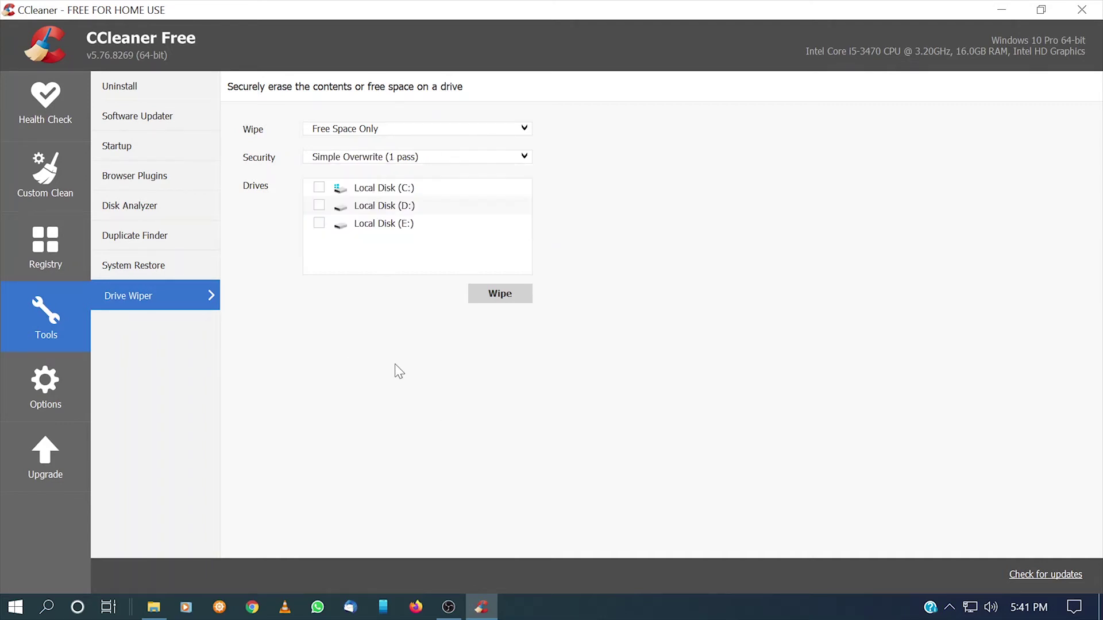
left_click(55, 392)
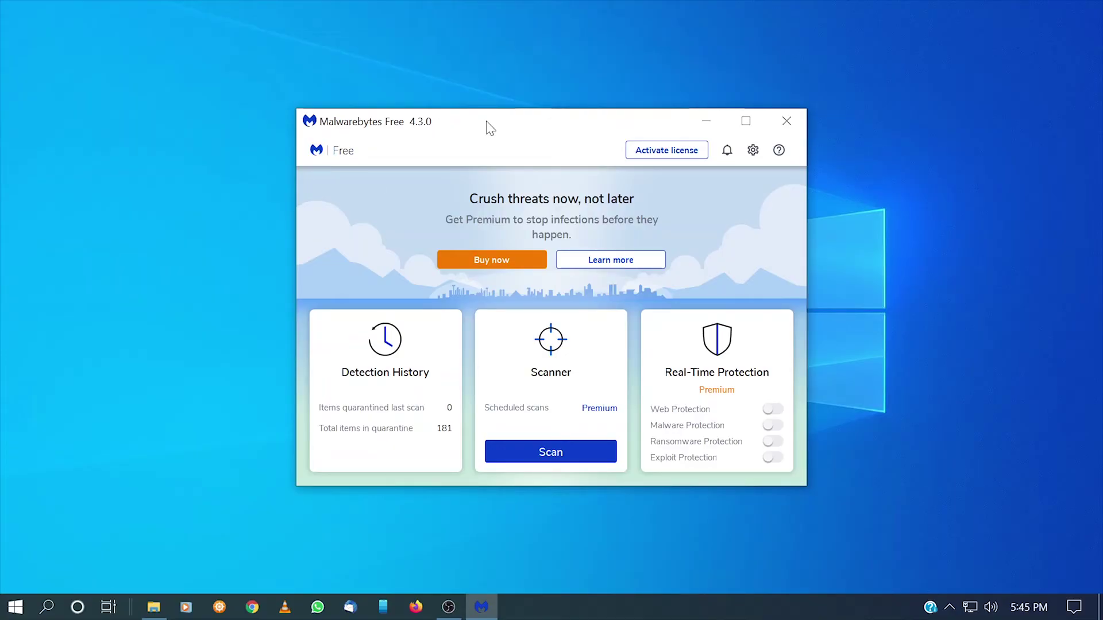
- Switch to Malwarebytes, move its window higher on the desktop and start a threat scan
left_click_drag(486, 121, 473, 63)
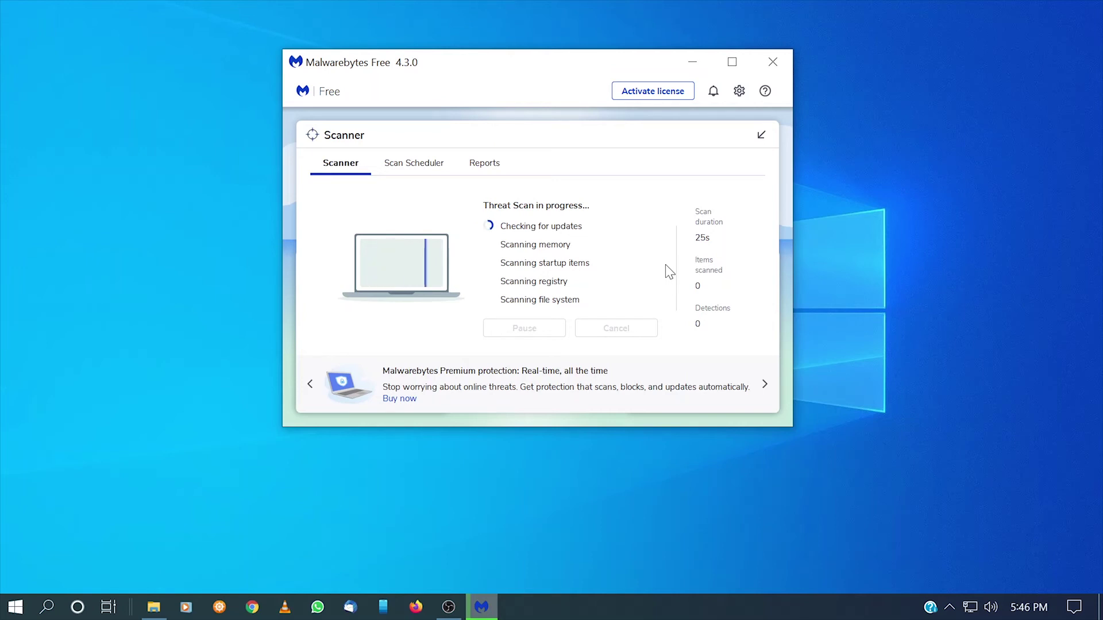
- Examine the Scan Scheduler and the scan reports from the last 30 days, and return to the running threat scan
left_click(418, 164)
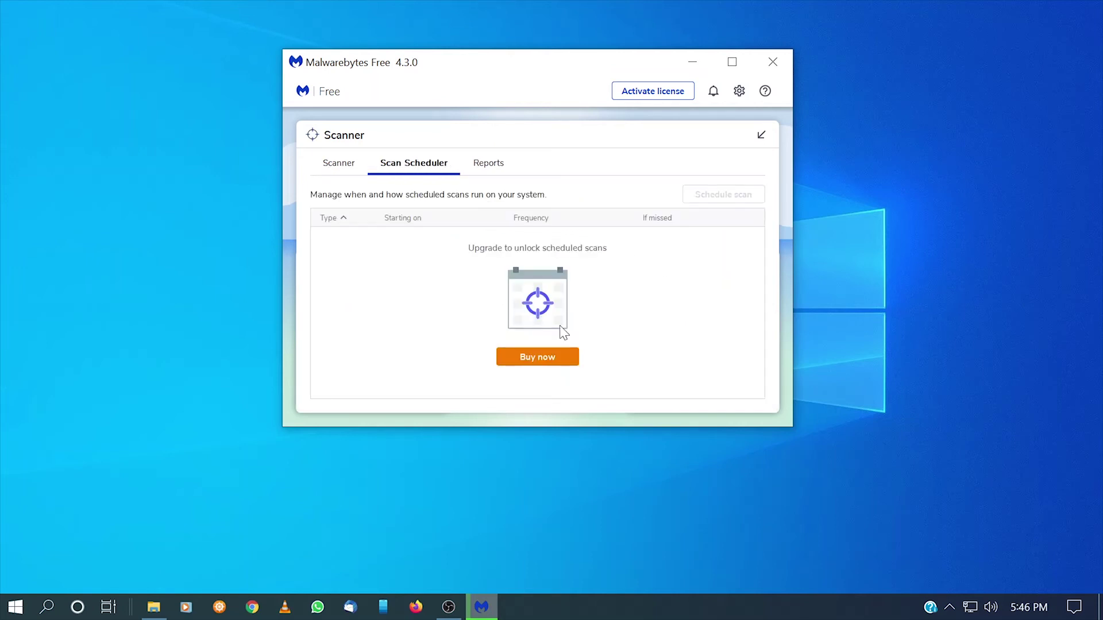
left_click(488, 163)
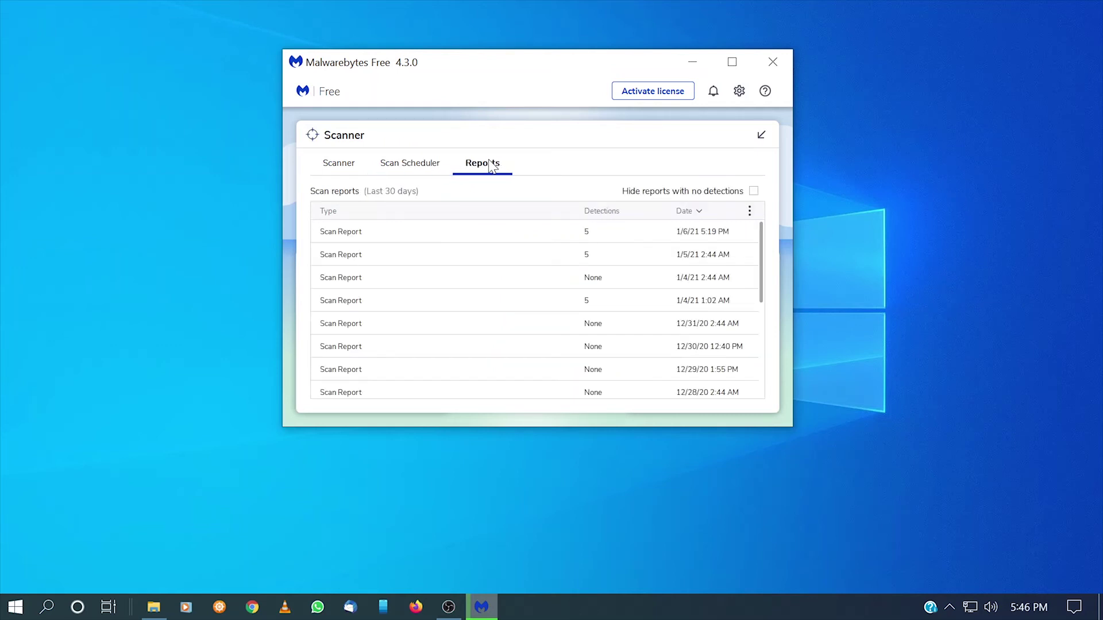
mouse_move(538, 229)
scroll(495, 257, "down", 1)
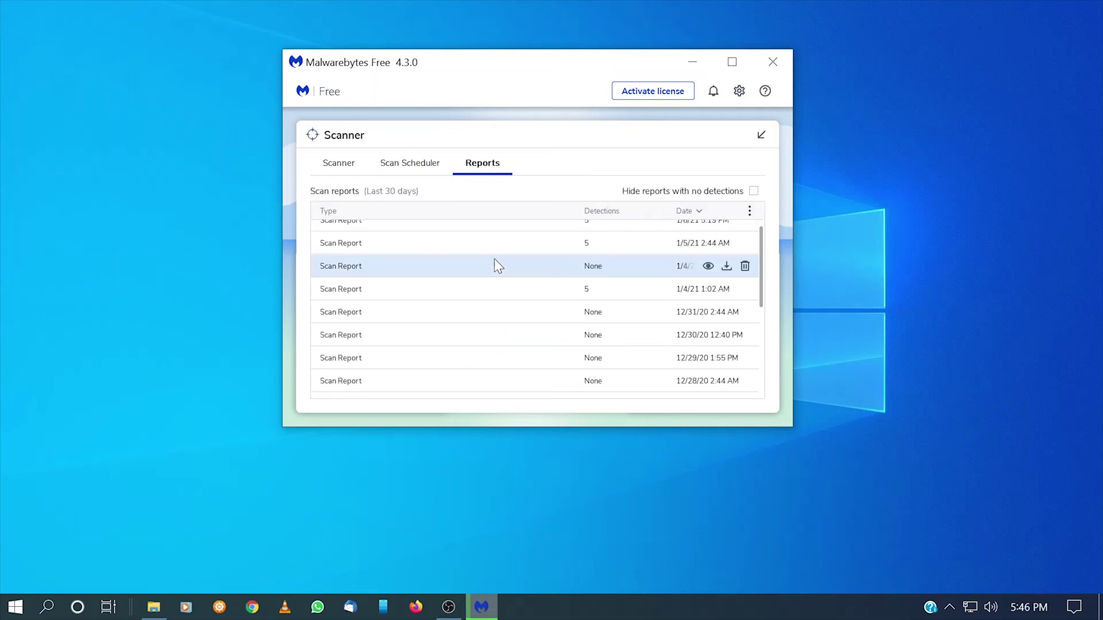
scroll(525, 323, "up", 1)
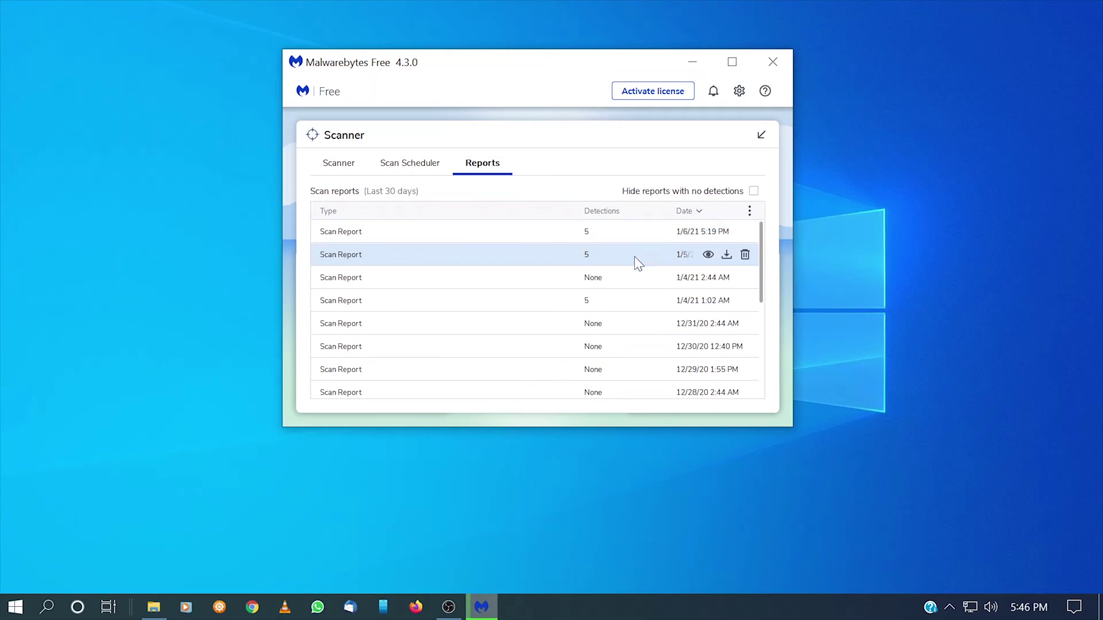
scroll(604, 309, "down", 3)
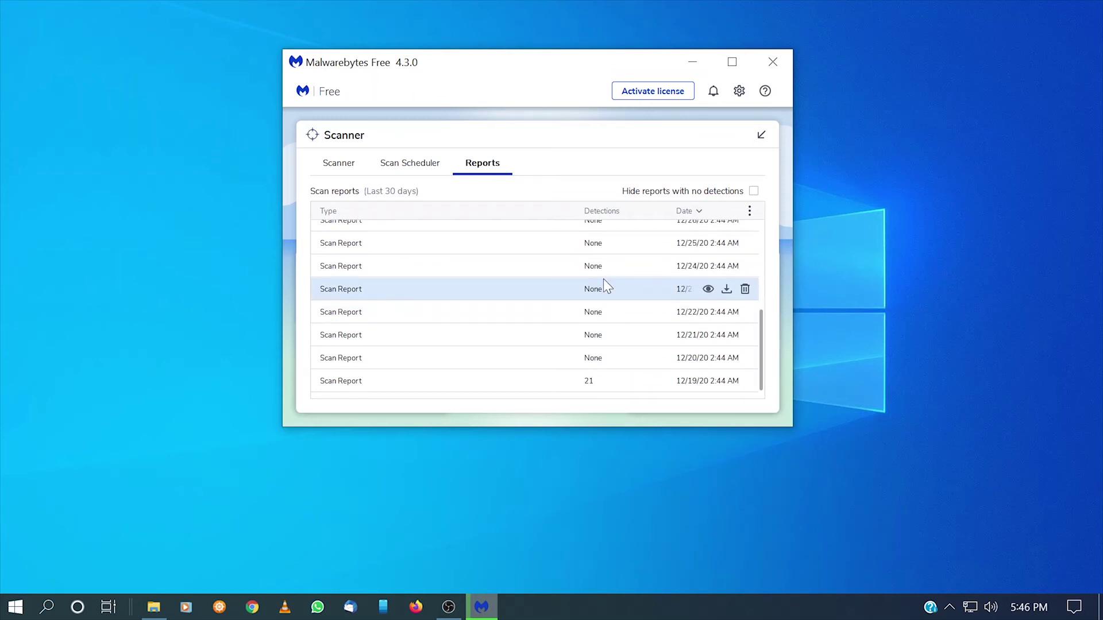
scroll(603, 278, "up", 2)
scroll(603, 274, "up", 2)
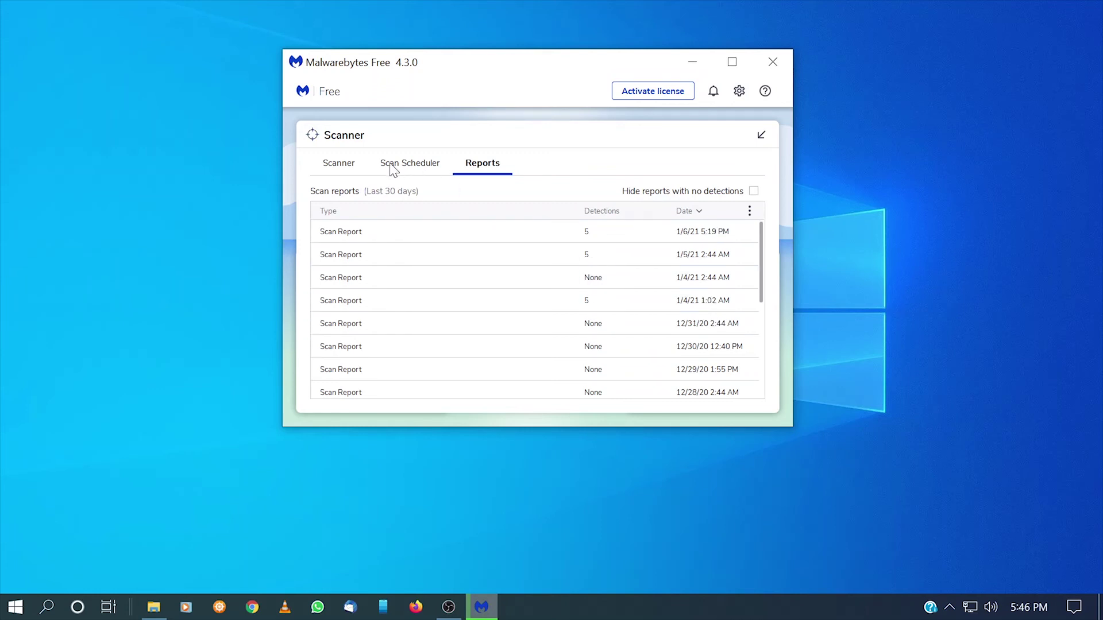
left_click(338, 164)
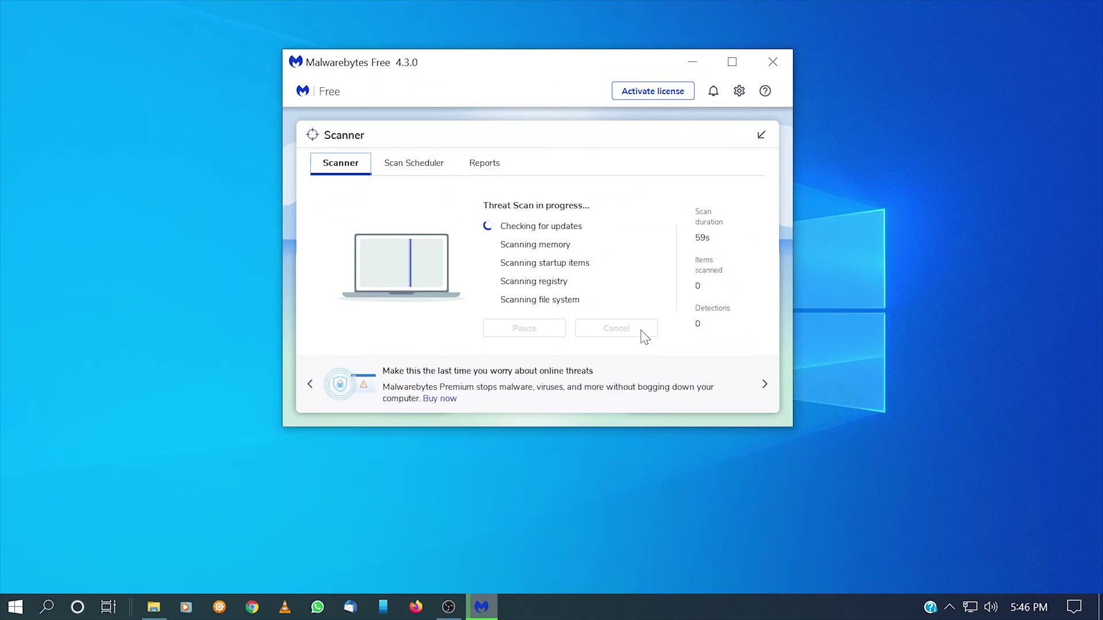